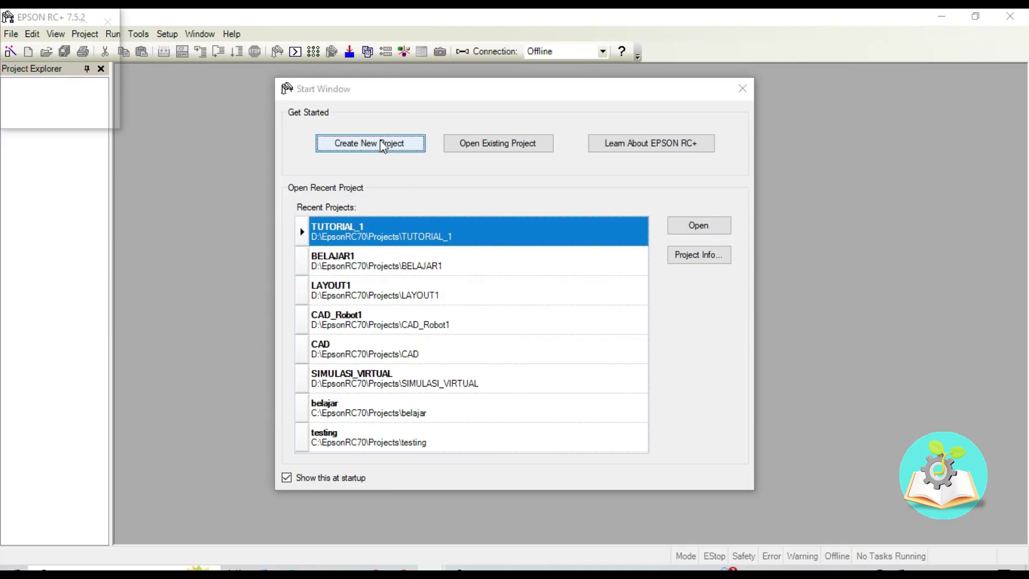
Step: Create a new project named TUTORIAL_1 stored on drive D: [DATA]
{"action": "left_click", "coordinate": [383, 144]}
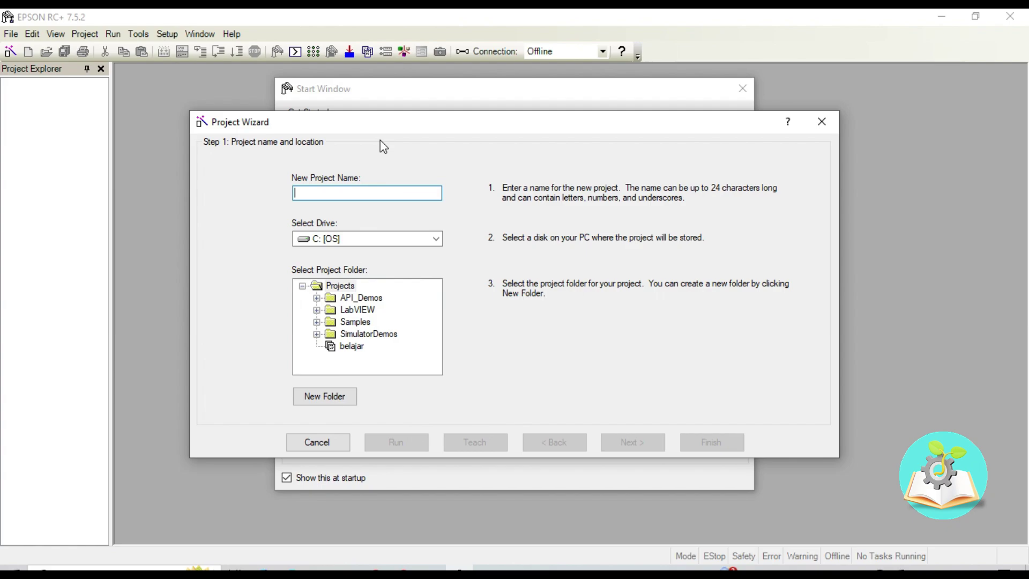
{"action": "type", "text": "TUT"}
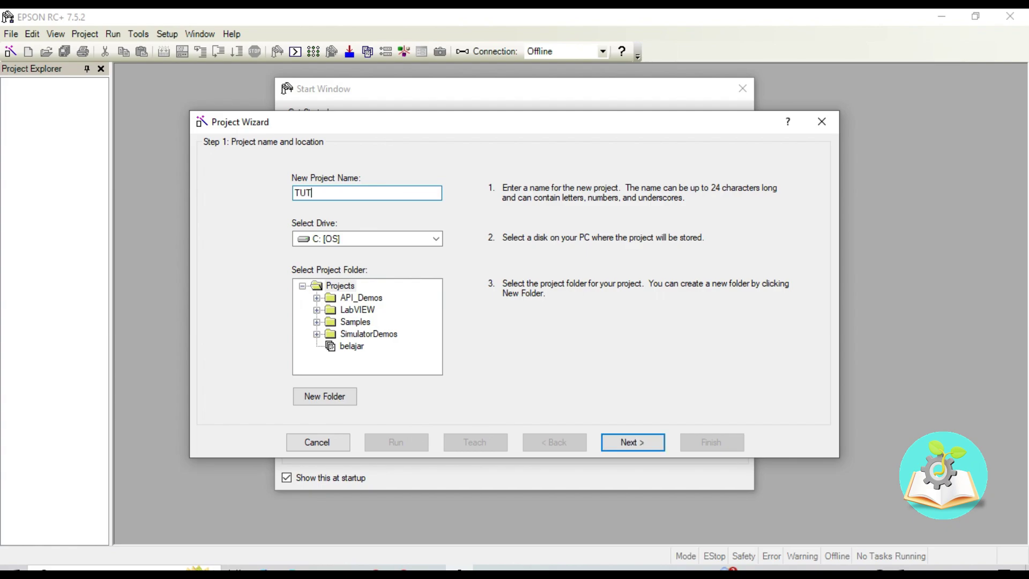
{"action": "type", "text": "ORIAL_1"}
{"action": "key", "text": "BackSpace"}
{"action": "key", "text": "BackSpace"}
{"action": "type", "text": "_1"}
{"action": "left_click", "coordinate": [398, 241]}
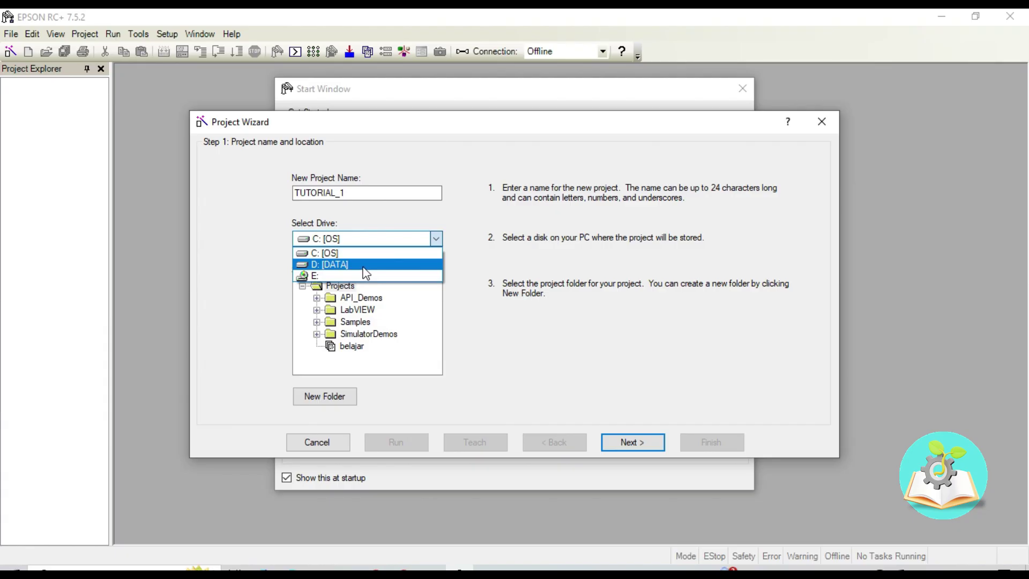
{"action": "left_click", "coordinate": [364, 266]}
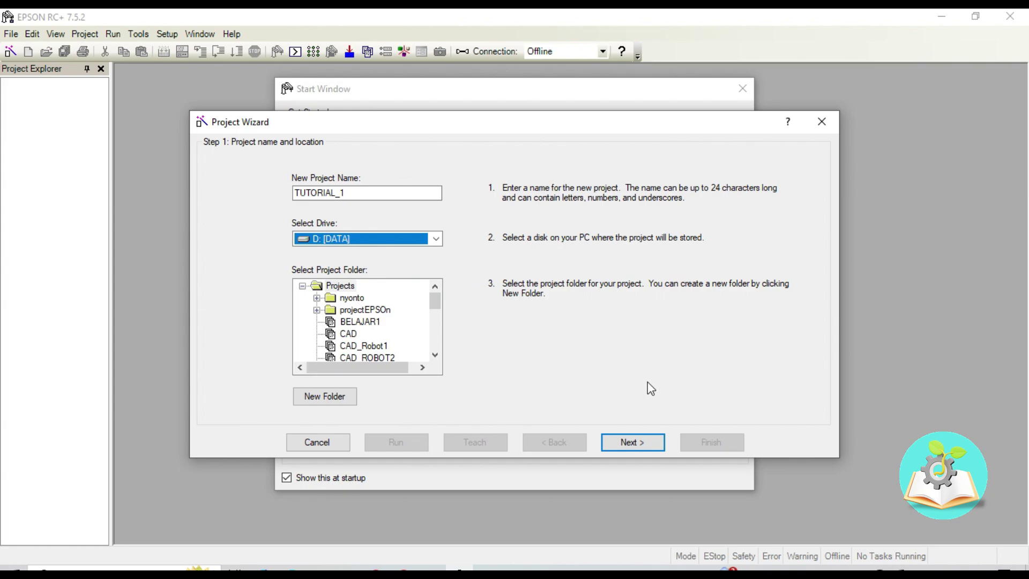
{"action": "left_click", "coordinate": [649, 443]}
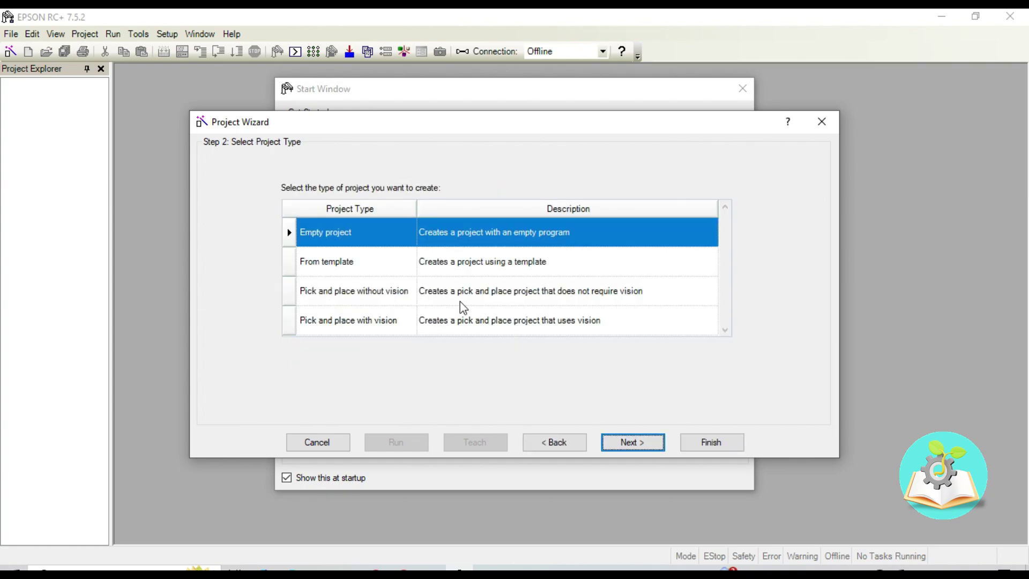
Step: Choose Empty project as the project type and continue to the controller selection
{"action": "left_click", "coordinate": [386, 239]}
{"action": "left_click", "coordinate": [290, 234]}
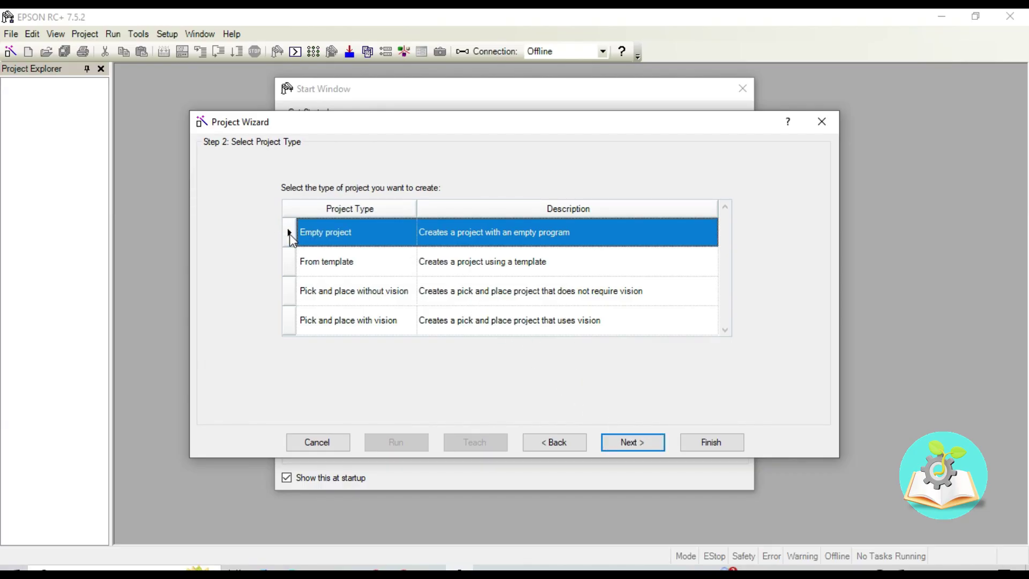
{"action": "left_click", "coordinate": [632, 443]}
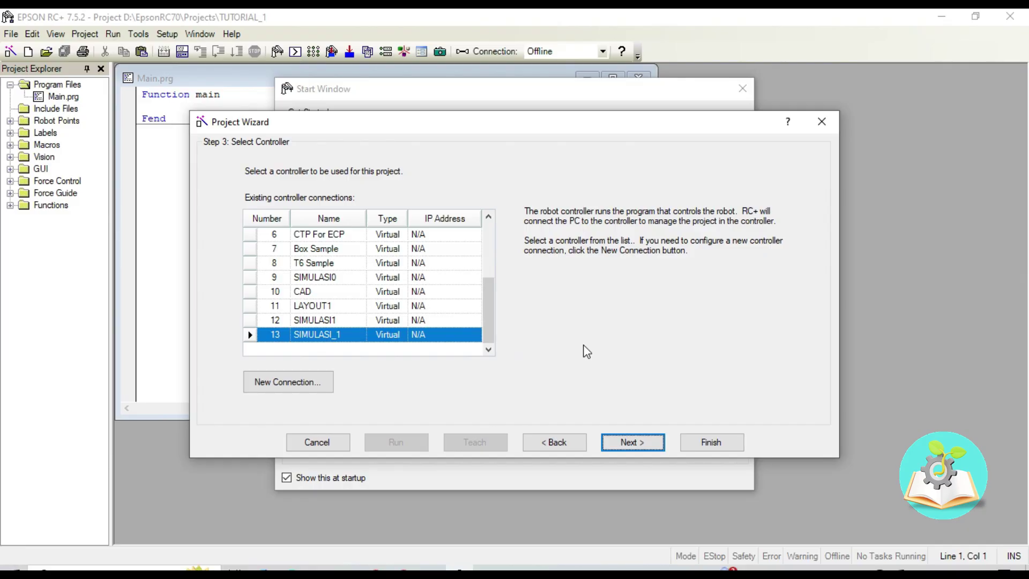
Step: Review the existing controller connections and try to add a new Virtual connection named SIMULASI_1
{"action": "scroll", "coordinate": [422, 307], "scroll_direction": "up", "scroll_amount": 2}
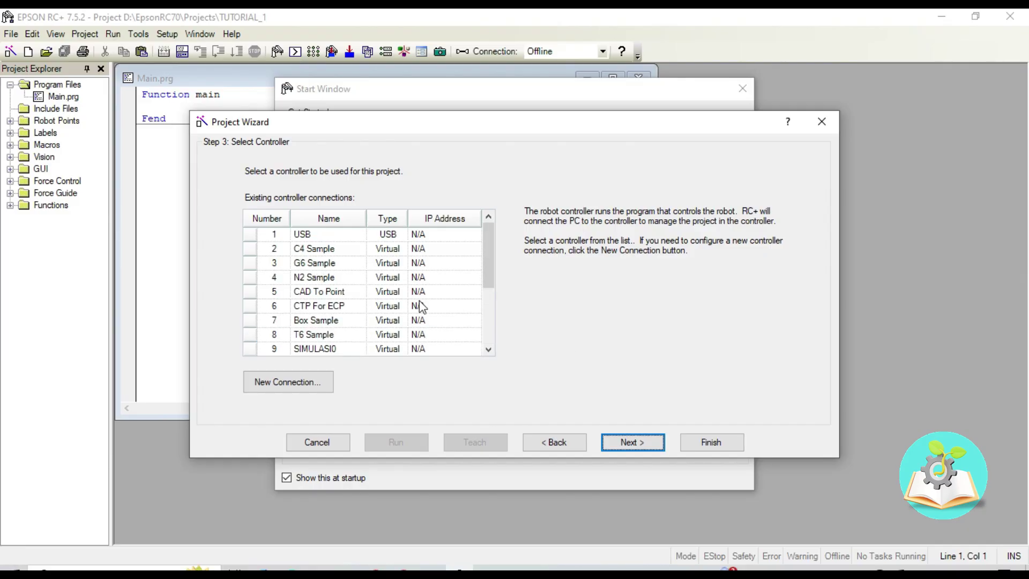
{"action": "scroll", "coordinate": [422, 307], "scroll_direction": "down", "scroll_amount": 2}
{"action": "scroll", "coordinate": [421, 307], "scroll_direction": "up", "scroll_amount": 2}
{"action": "scroll", "coordinate": [396, 253], "scroll_direction": "down", "scroll_amount": 2}
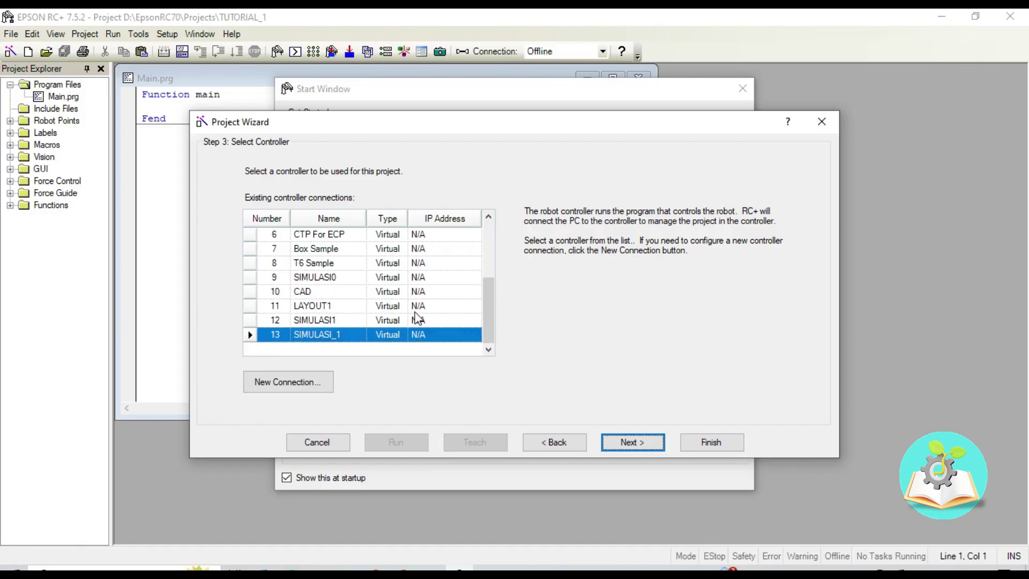
{"action": "scroll", "coordinate": [417, 319], "scroll_direction": "up", "scroll_amount": 2}
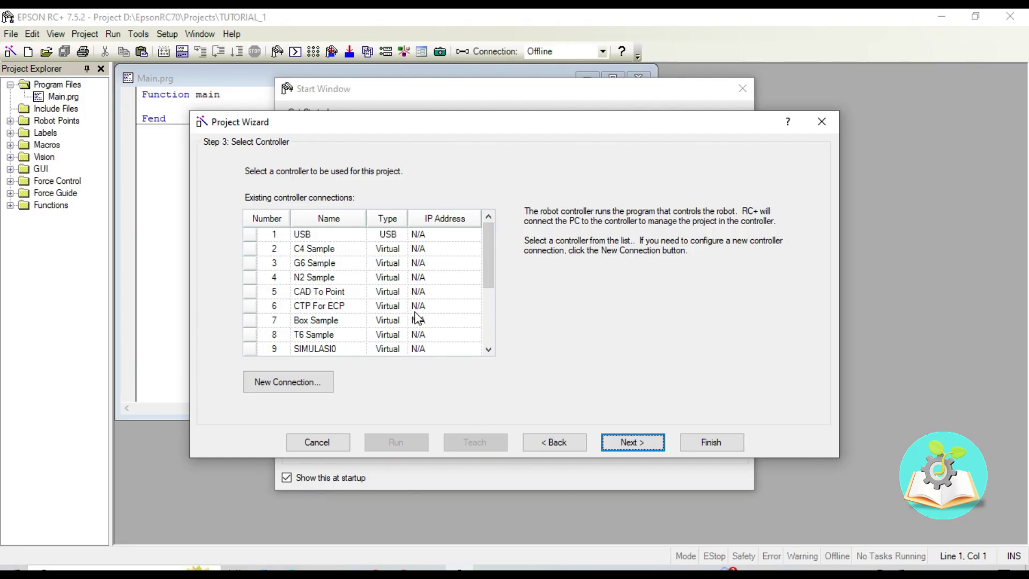
{"action": "scroll", "coordinate": [417, 319], "scroll_direction": "down", "scroll_amount": 2}
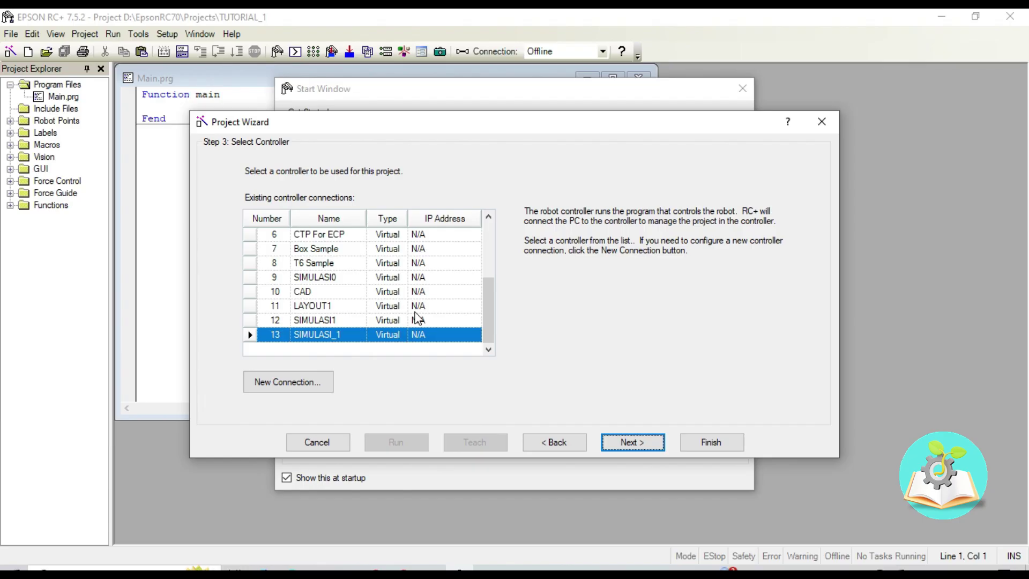
{"action": "left_click", "coordinate": [309, 384]}
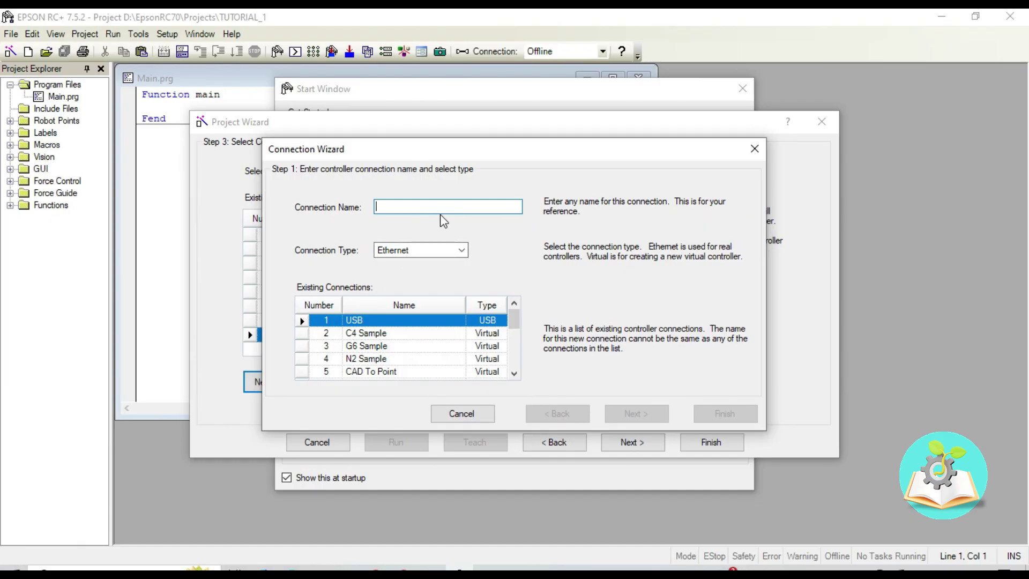
{"action": "type", "text": "SIMULASI_1"}
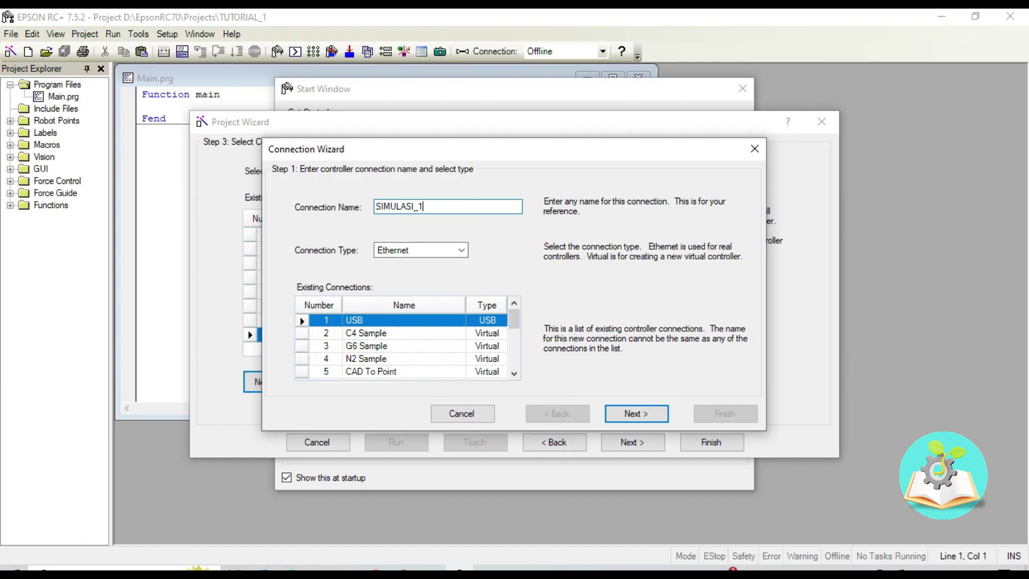
{"action": "left_click", "coordinate": [453, 250]}
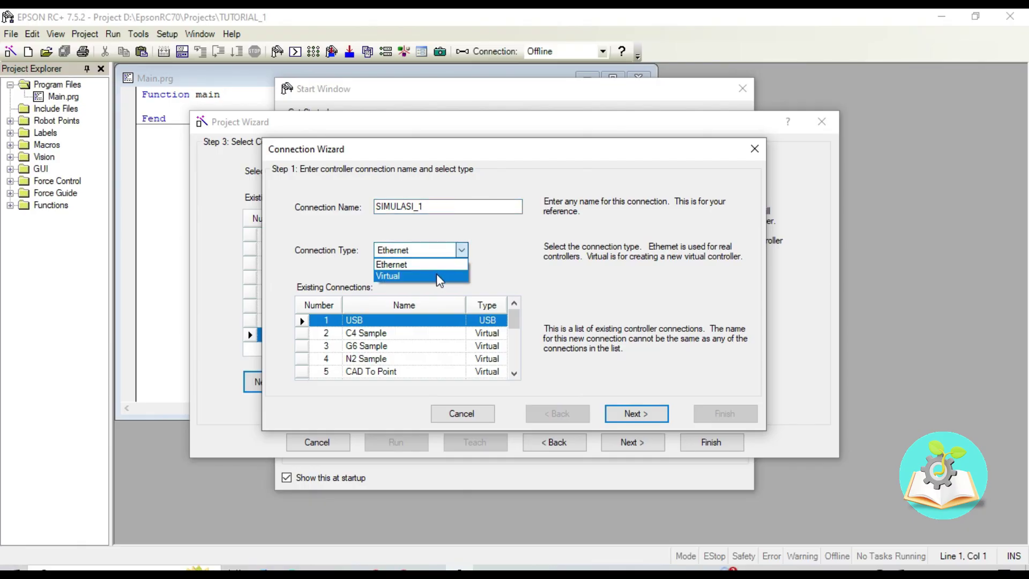
{"action": "left_click", "coordinate": [439, 277]}
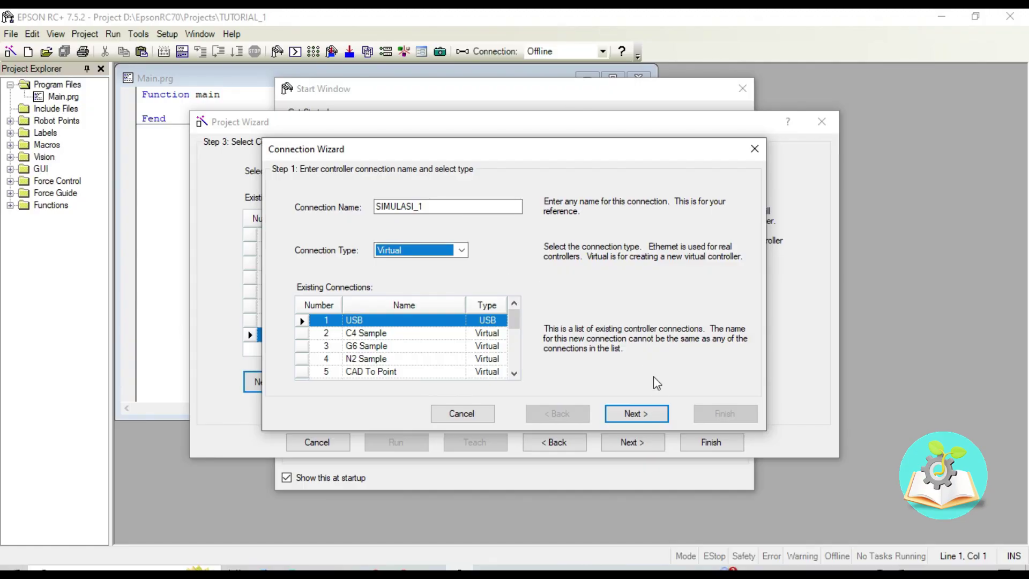
{"action": "left_click", "coordinate": [658, 415]}
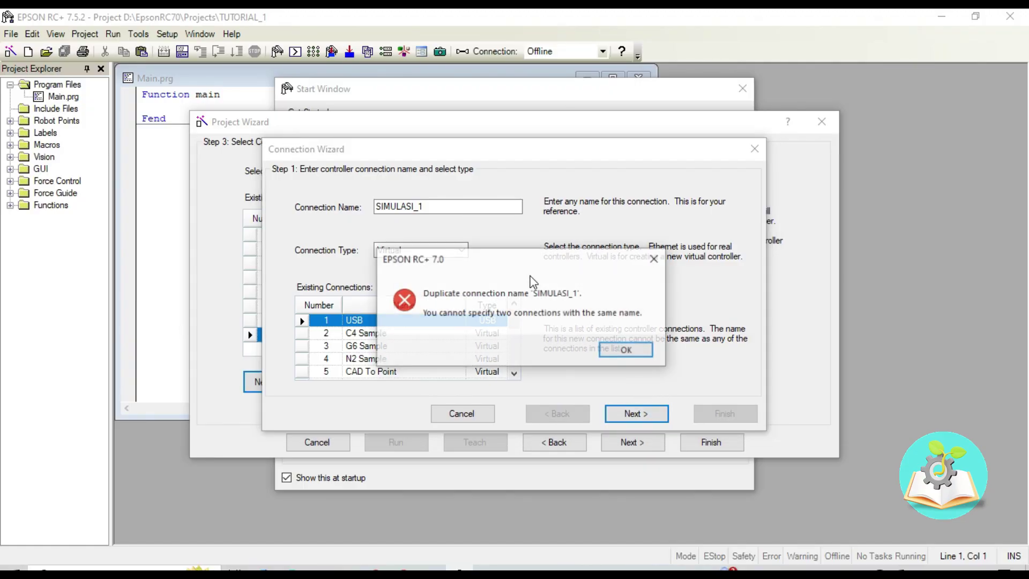
{"action": "left_click", "coordinate": [625, 349]}
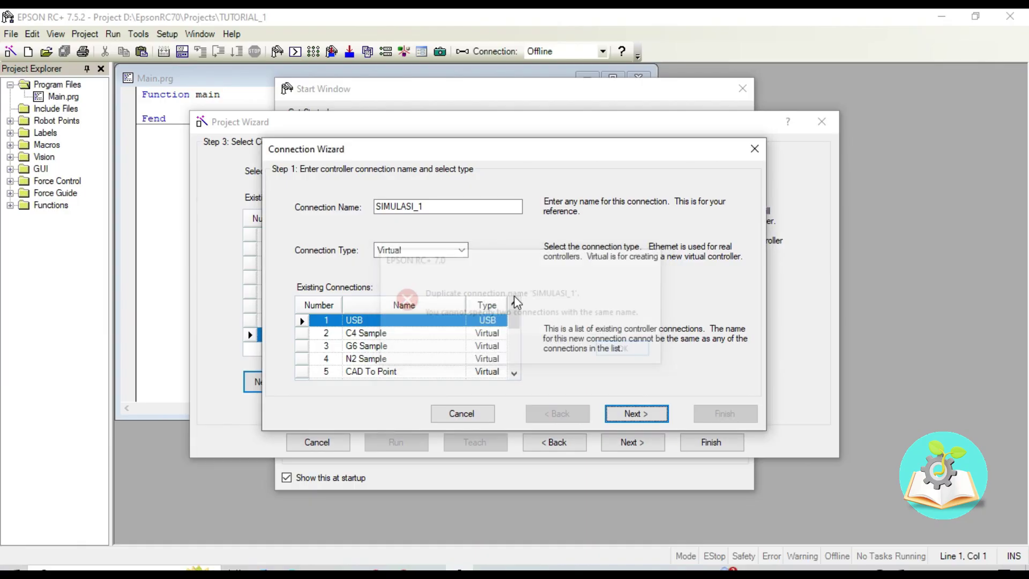
Step: Name the virtual connection SIMULASI_2, create it without copying an existing controller, and finish the project setup
{"action": "left_click", "coordinate": [435, 209]}
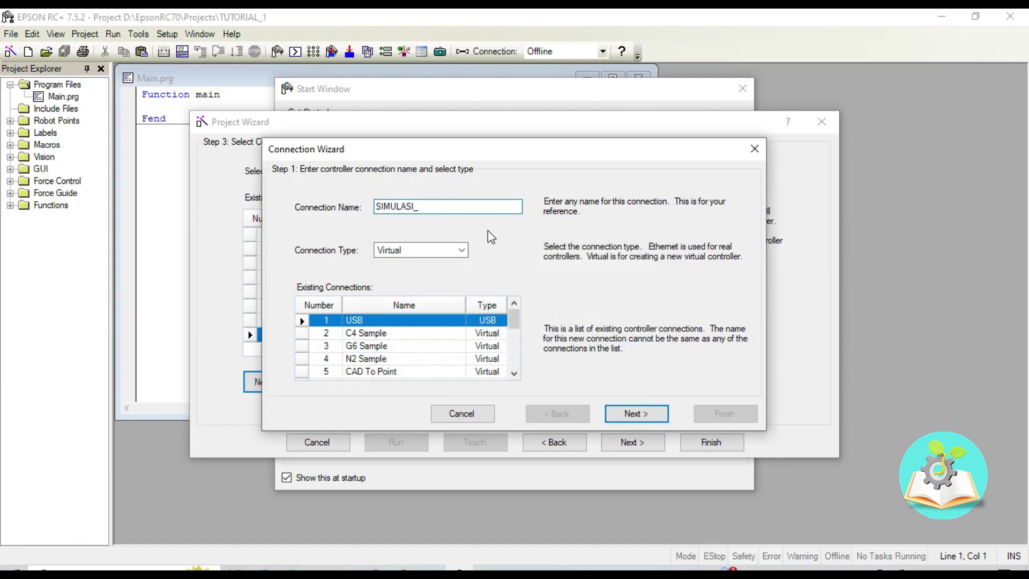
{"action": "type", "text": "2"}
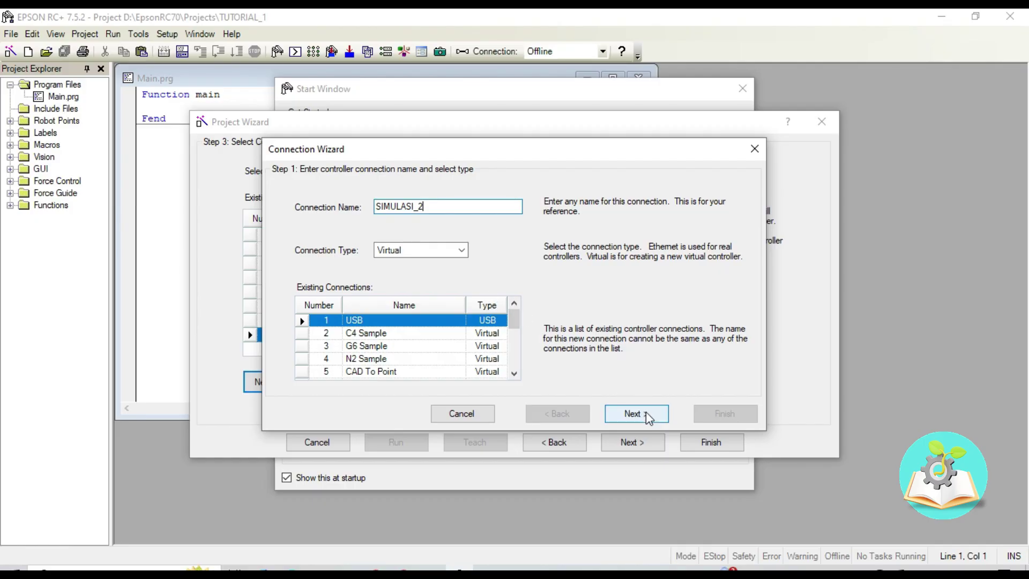
{"action": "left_click", "coordinate": [650, 415]}
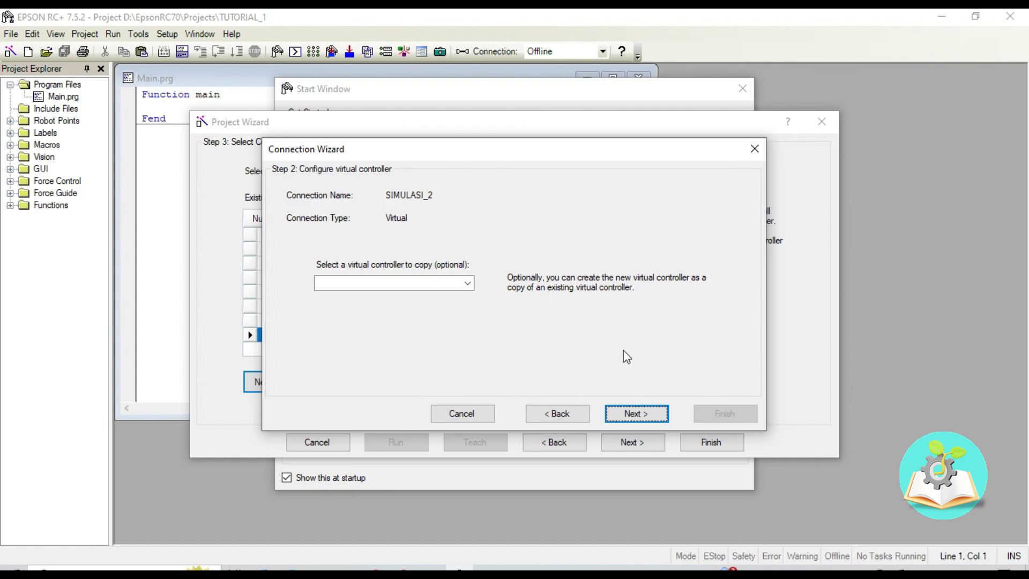
{"action": "left_click", "coordinate": [664, 412]}
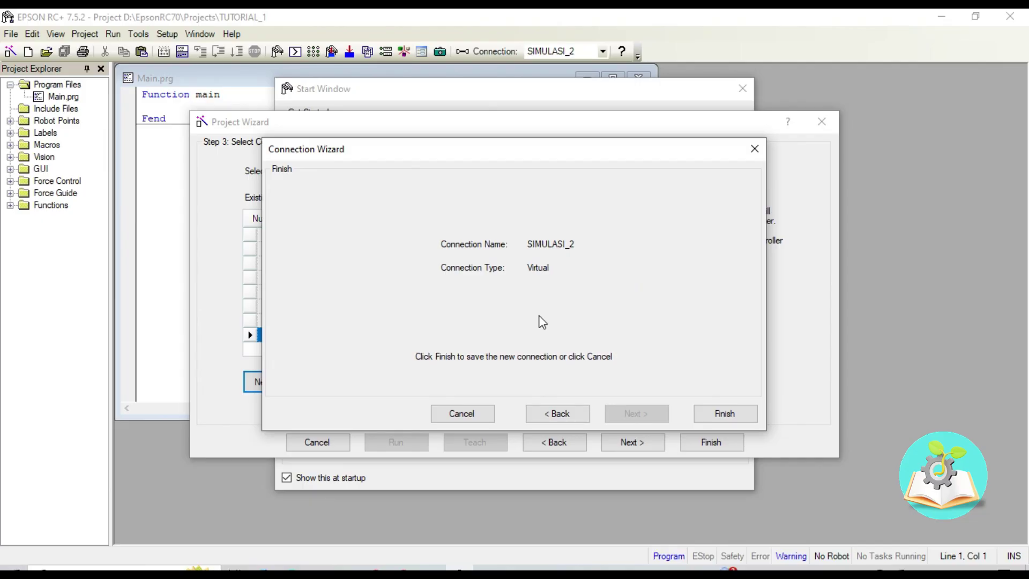
{"action": "left_click", "coordinate": [733, 414]}
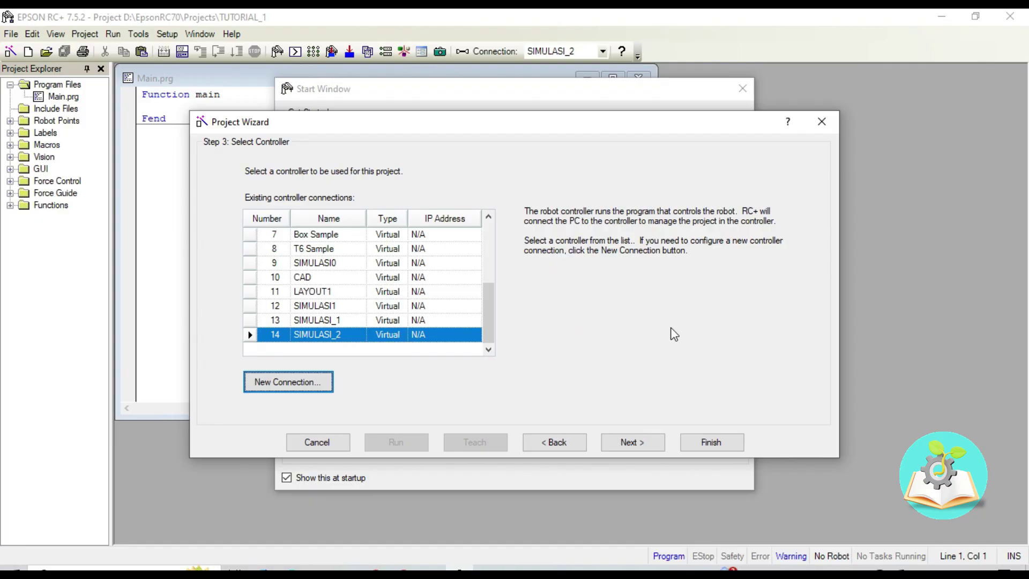
{"action": "left_click", "coordinate": [716, 443]}
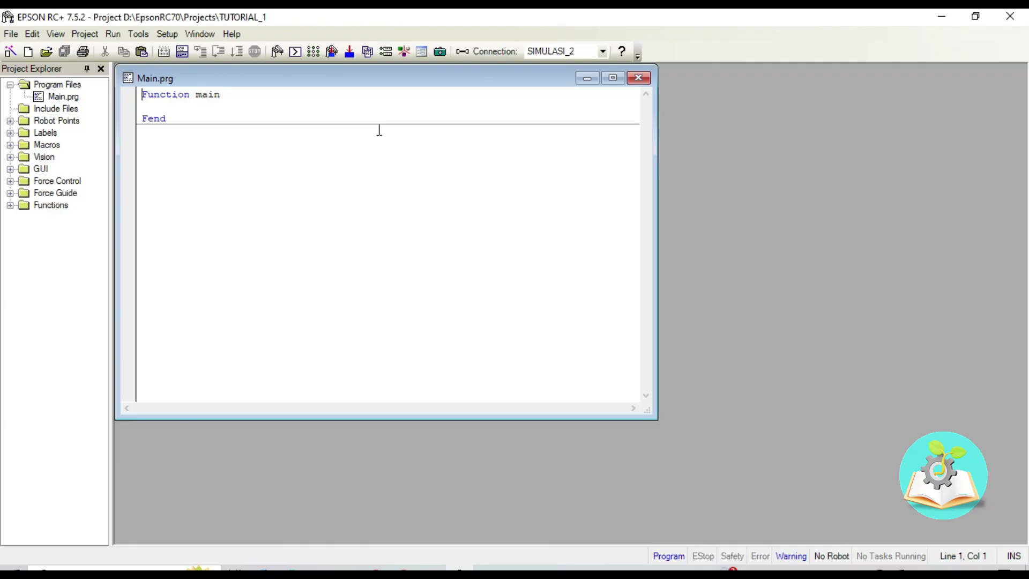
Step: Open the Robot Simulator and maximize its window
{"action": "left_click", "coordinate": [409, 52]}
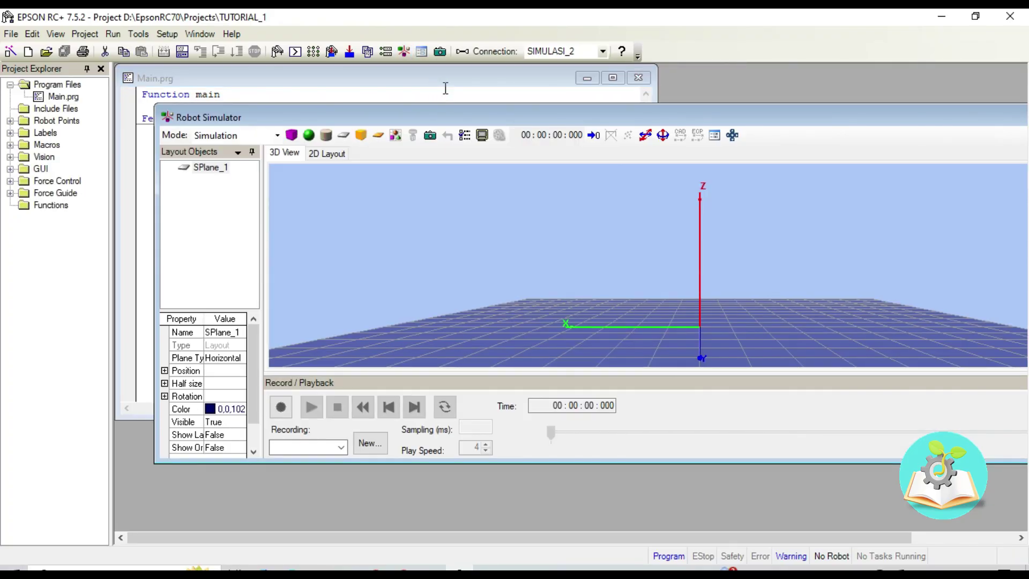
{"action": "left_click_drag", "start_coordinate": [533, 119], "coordinate": [430, 109]}
{"action": "left_click", "coordinate": [986, 106]}
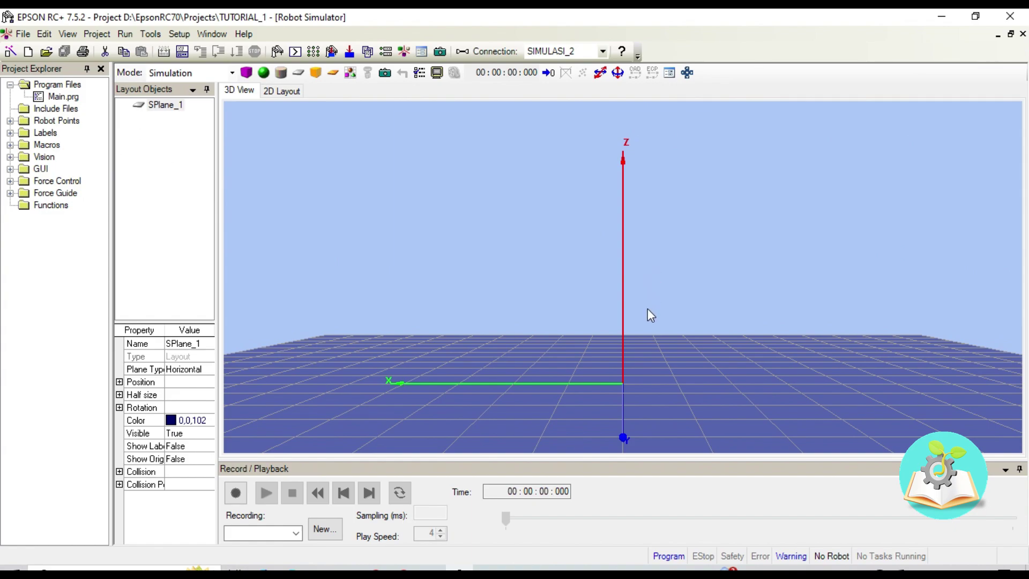
{"action": "left_click_drag", "start_coordinate": [648, 308], "coordinate": [537, 281]}
{"action": "scroll", "coordinate": [608, 325], "scroll_direction": "down", "scroll_amount": 3}
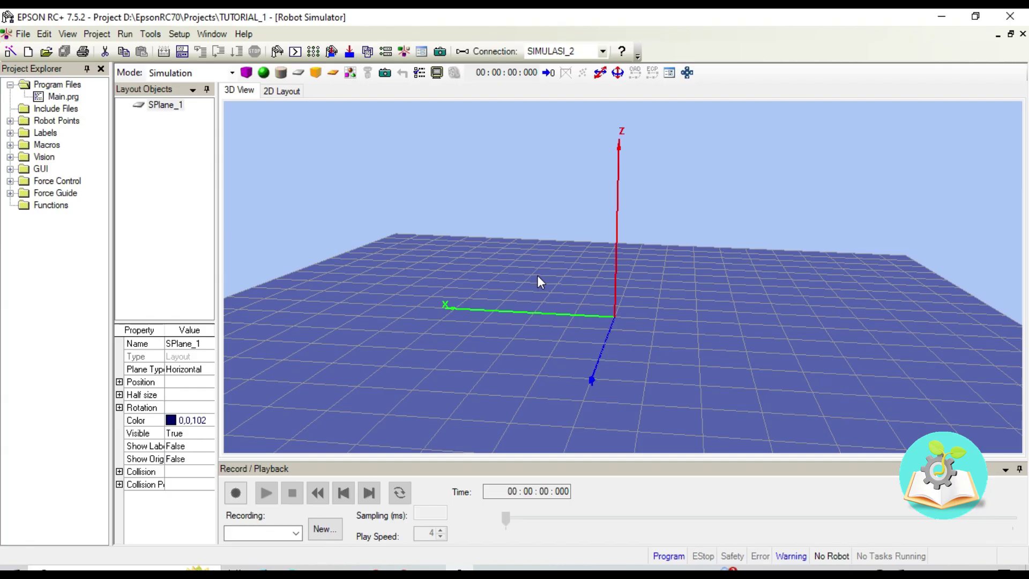
{"action": "left_click_drag", "start_coordinate": [538, 280], "coordinate": [778, 360]}
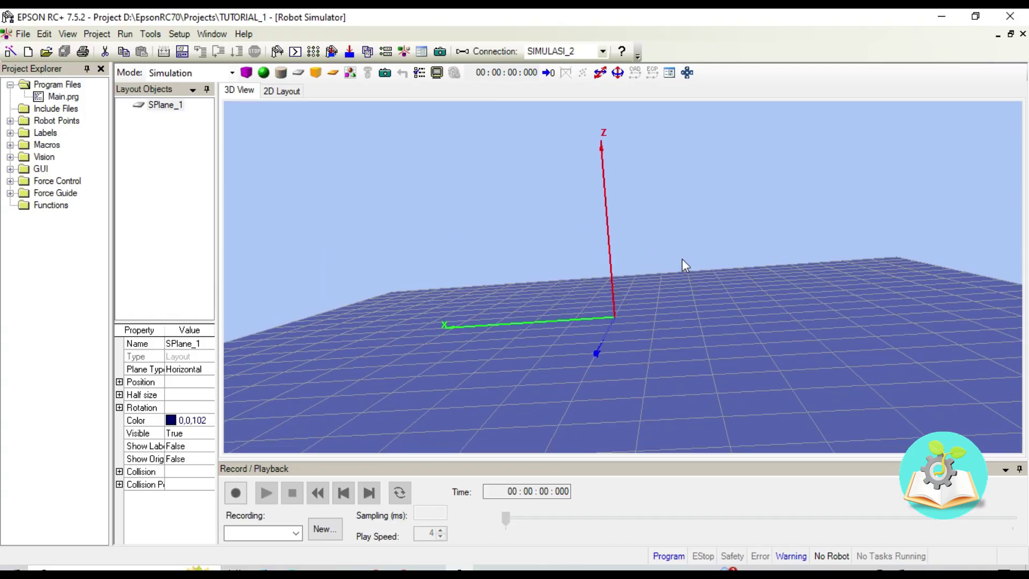
{"action": "left_click_drag", "start_coordinate": [682, 258], "coordinate": [692, 271]}
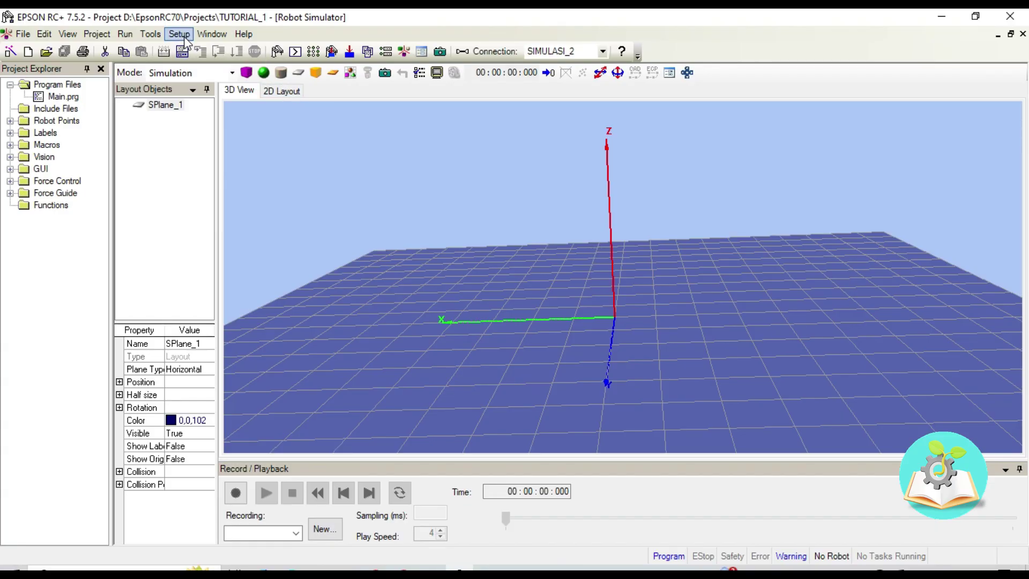
Step: Open the system configuration and show the controller's Robots settings
{"action": "left_click", "coordinate": [185, 38]}
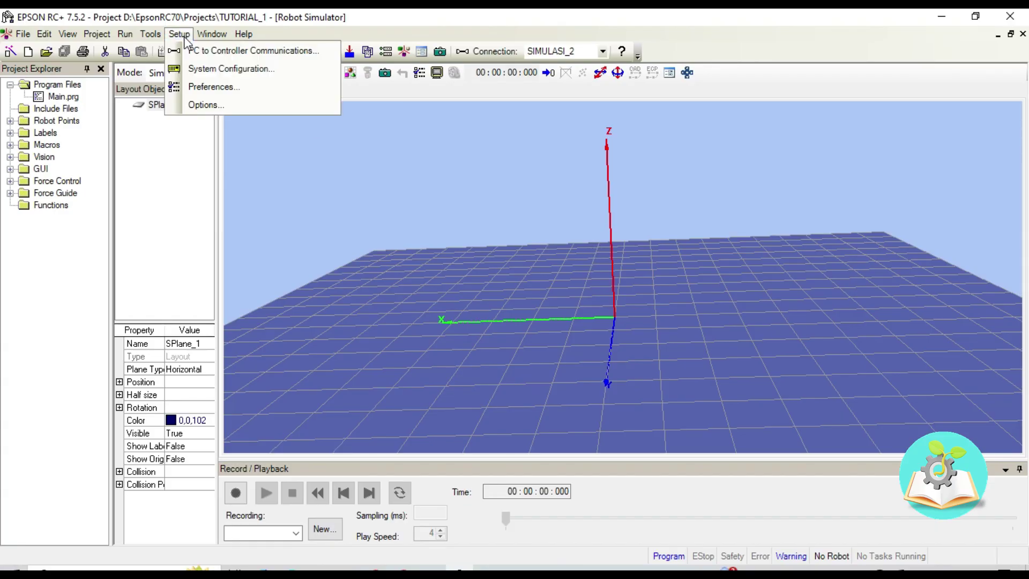
{"action": "left_click", "coordinate": [206, 68]}
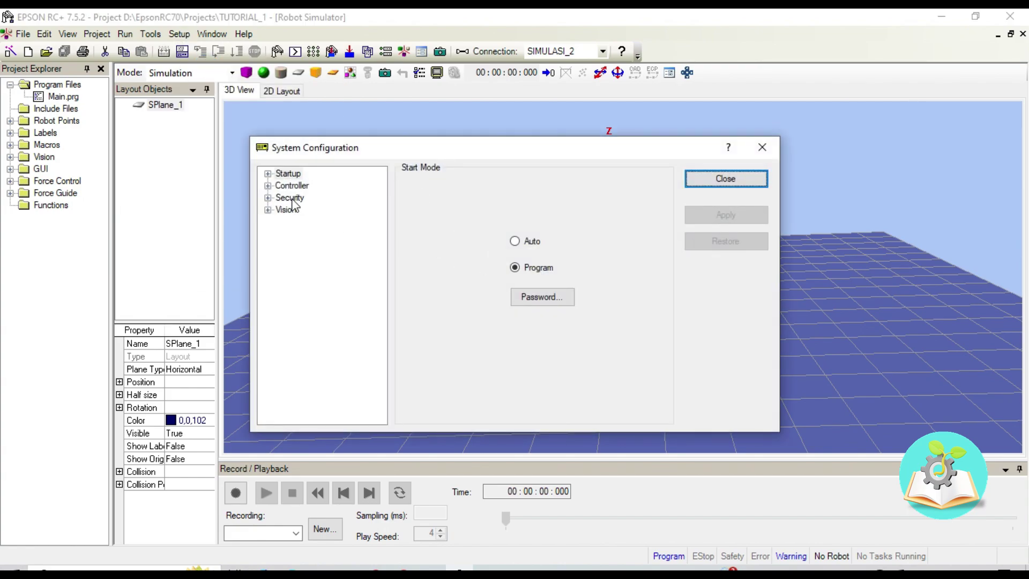
{"action": "left_click_drag", "start_coordinate": [487, 155], "coordinate": [493, 139]}
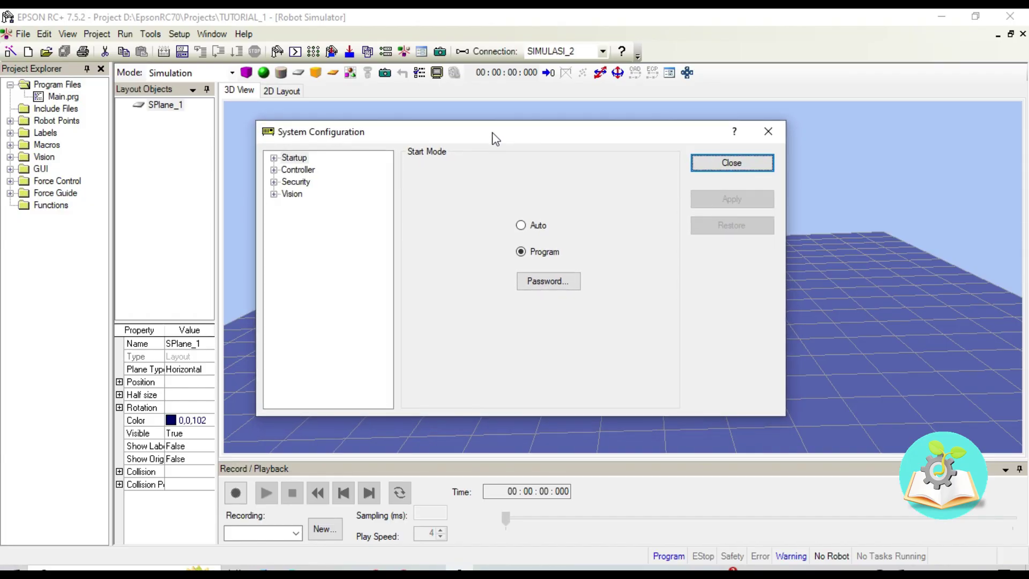
{"action": "left_click", "coordinate": [275, 171]}
{"action": "left_click", "coordinate": [274, 170]}
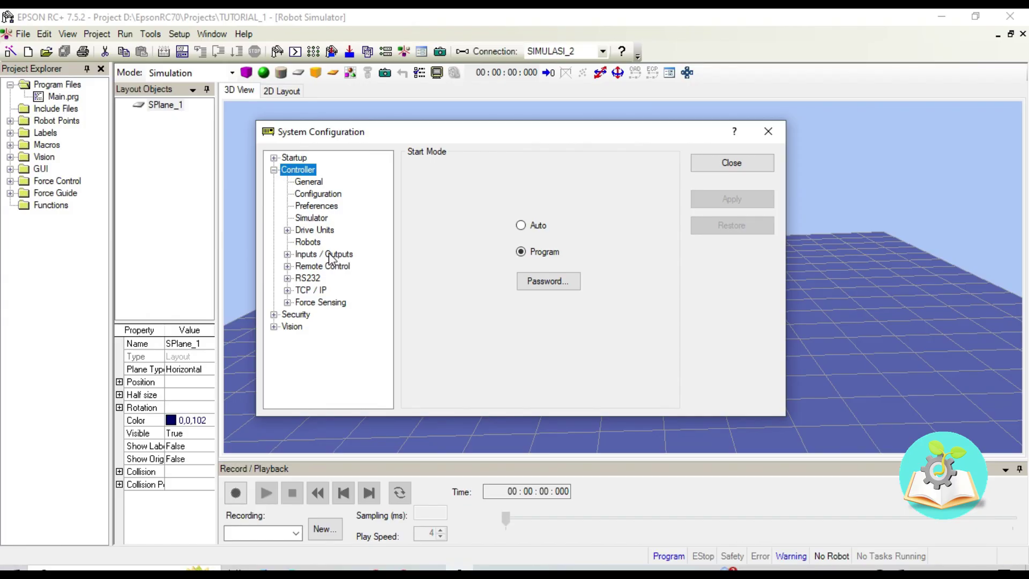
{"action": "left_click", "coordinate": [309, 242]}
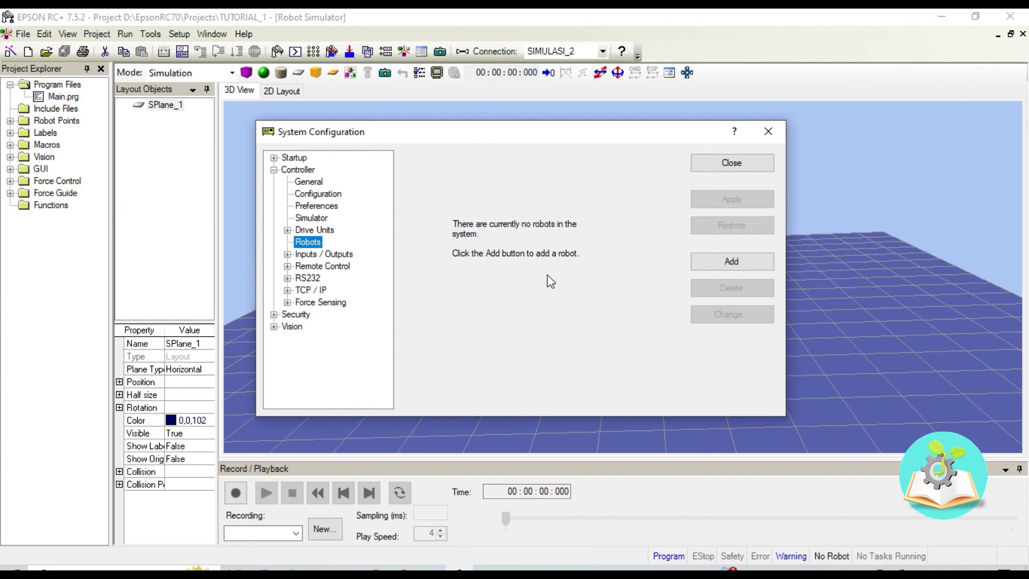
Step: Start adding a new robot named ROBOT1 with serial number 1 and the Standard motion system
{"action": "left_click", "coordinate": [725, 264]}
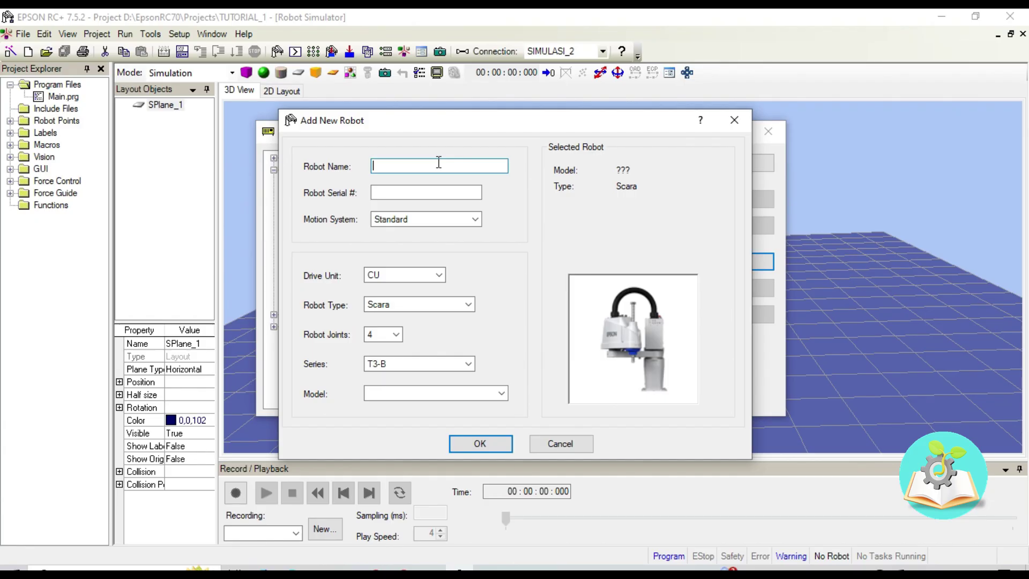
{"action": "type", "text": "ROBOT1"}
{"action": "left_click", "coordinate": [472, 191]}
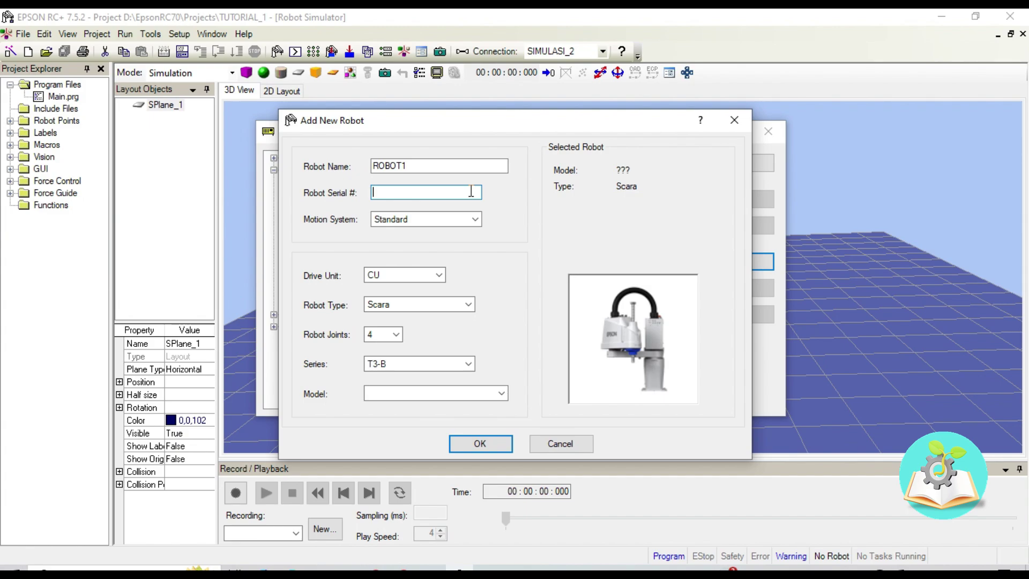
{"action": "type", "text": "1"}
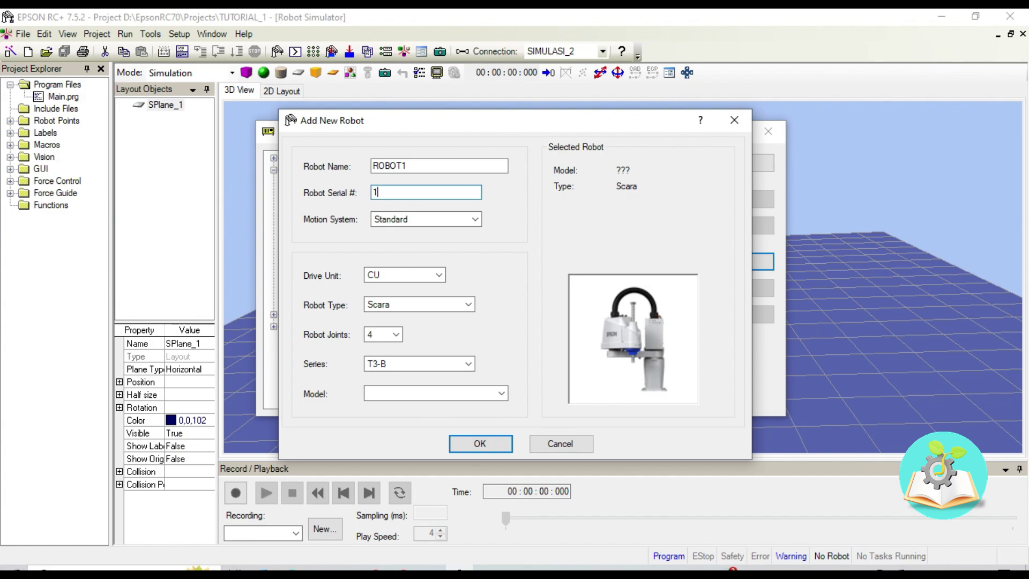
{"action": "left_click", "coordinate": [462, 224]}
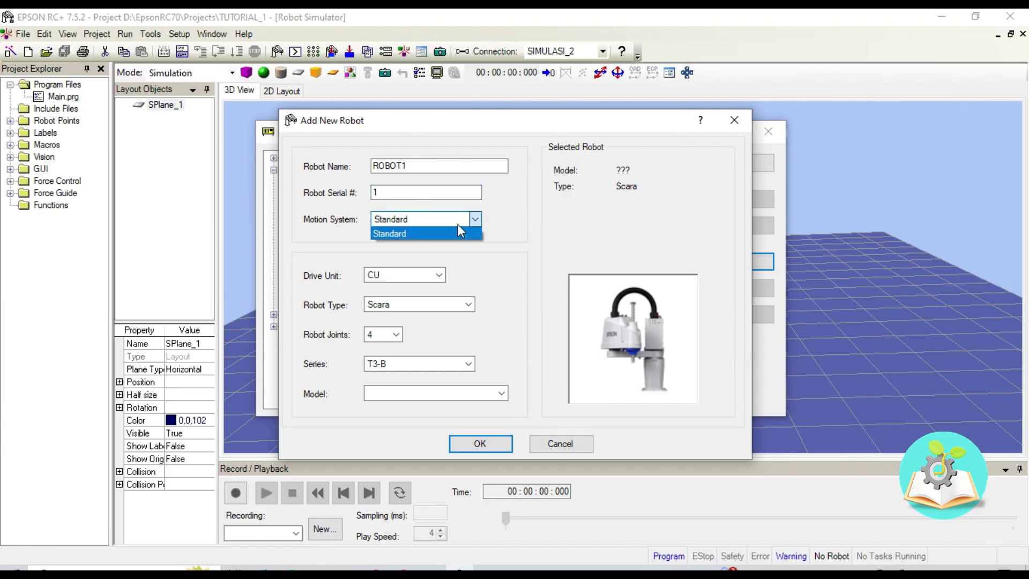
{"action": "left_click", "coordinate": [448, 234]}
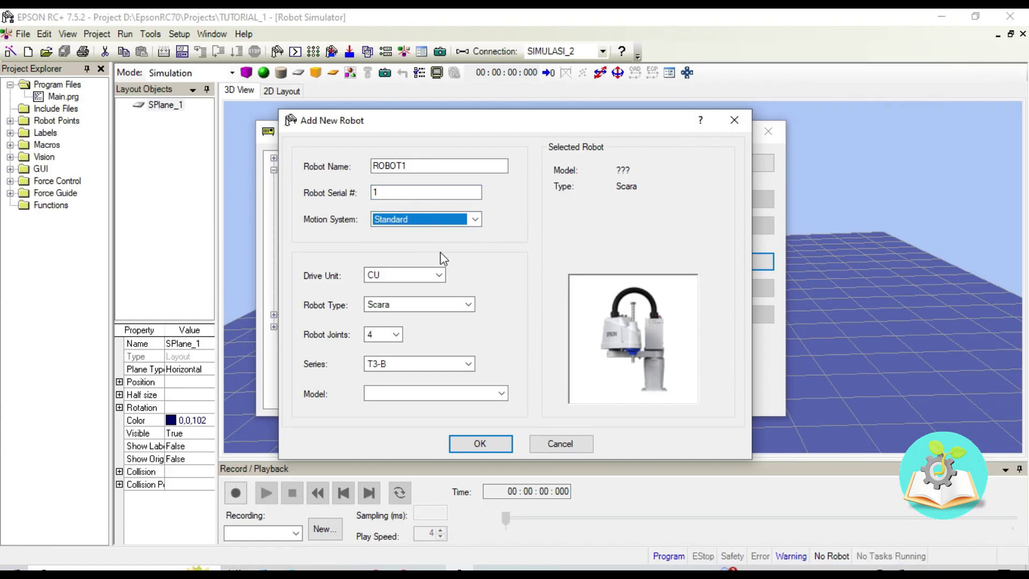
Step: Assign the new robot to drive unit DU1 and set its robot type to Scara
{"action": "left_click", "coordinate": [432, 275]}
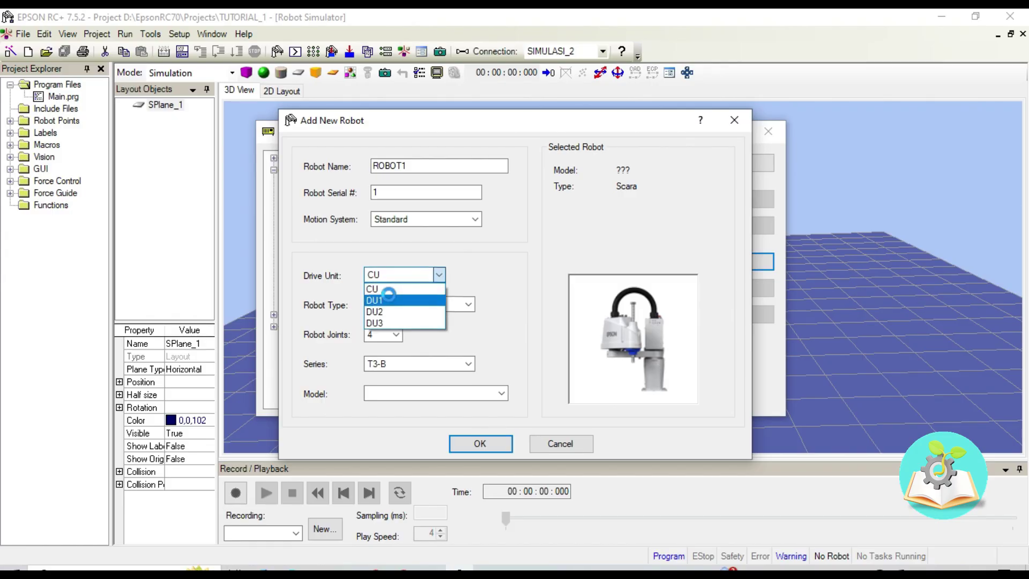
{"action": "left_click", "coordinate": [392, 300]}
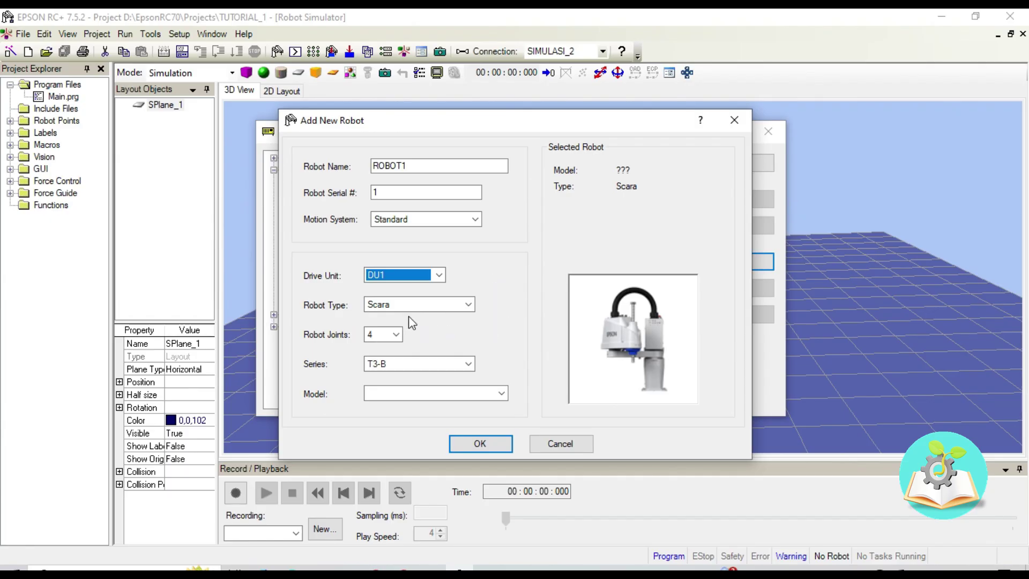
{"action": "left_click", "coordinate": [421, 309]}
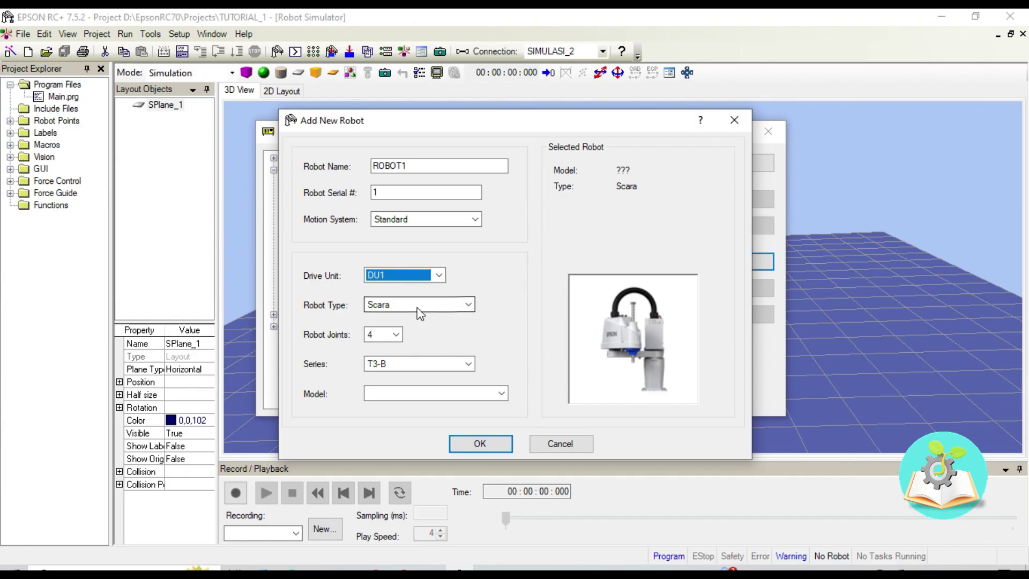
{"action": "left_click", "coordinate": [424, 319]}
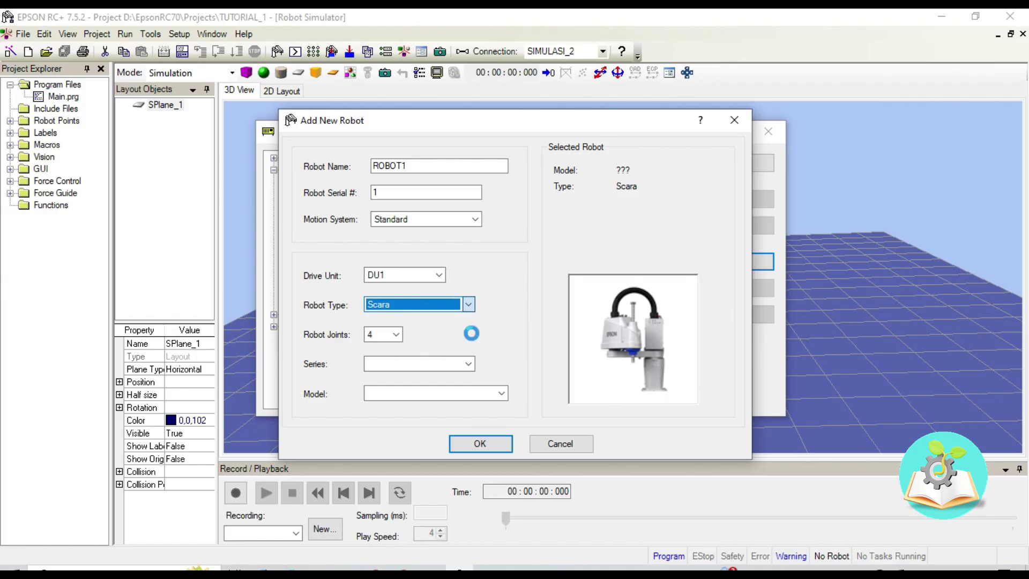
Step: Choose series T3 and model T3-401S for the new robot and confirm adding it to the controller
{"action": "left_click", "coordinate": [421, 369]}
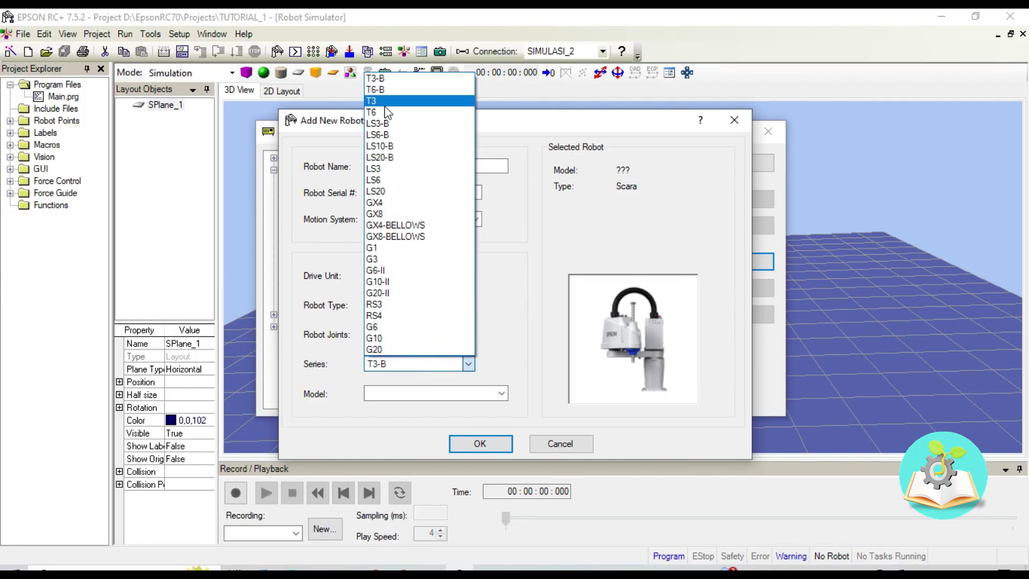
{"action": "left_click", "coordinate": [407, 103]}
{"action": "left_click", "coordinate": [444, 394]}
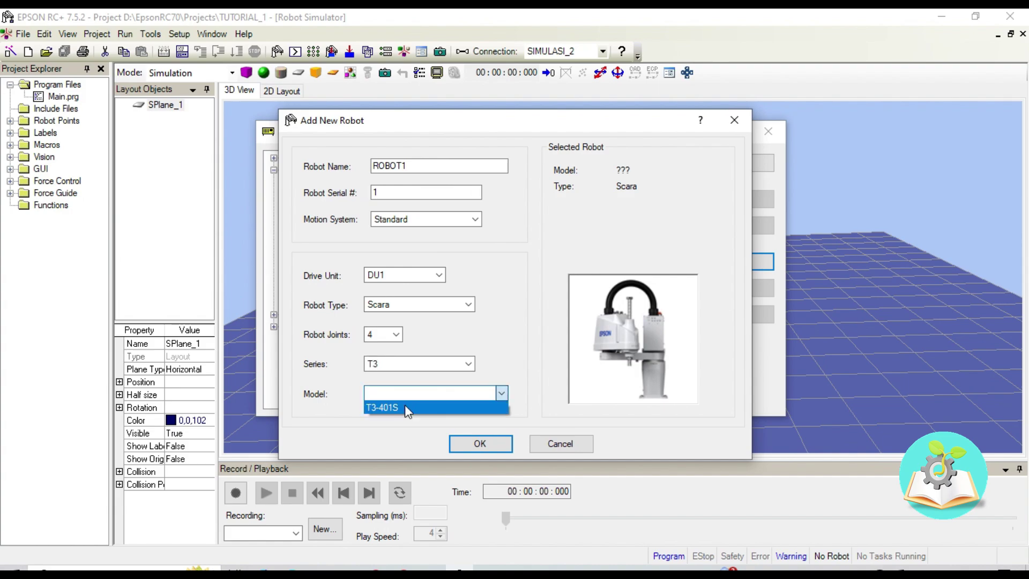
{"action": "left_click", "coordinate": [400, 407]}
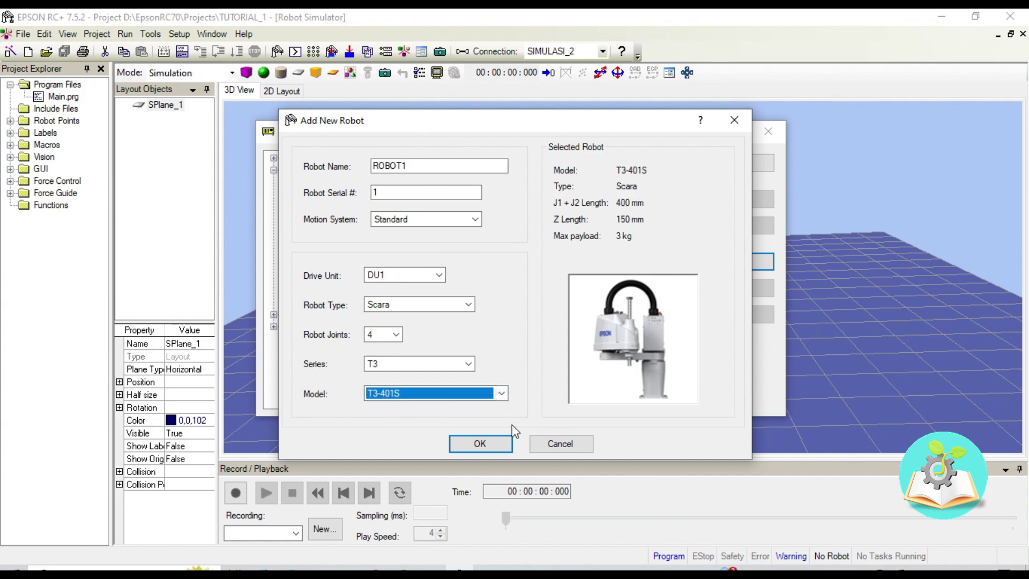
{"action": "left_click", "coordinate": [486, 450]}
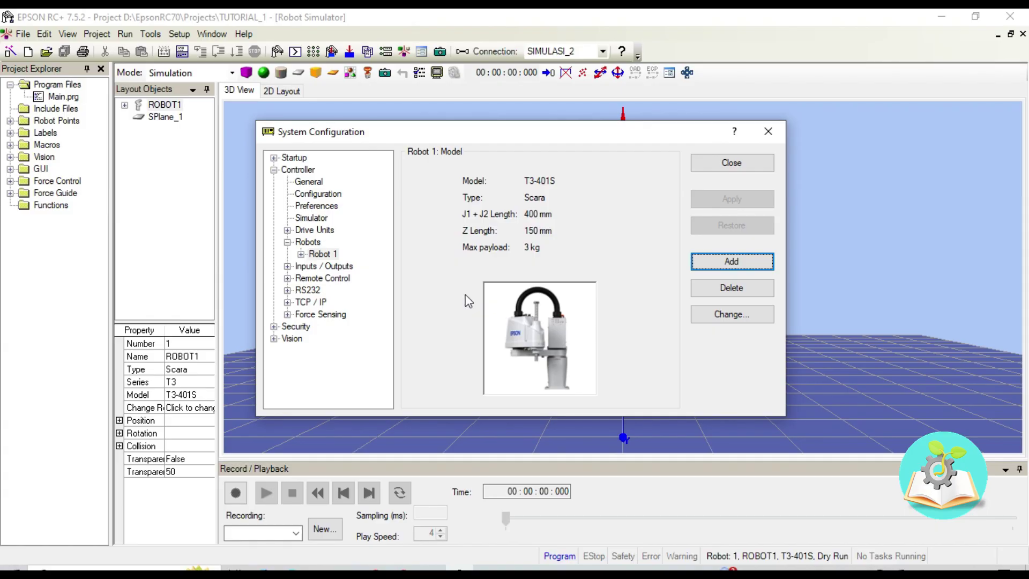
Step: Select Robot 1's settings, close the system configuration, and inspect the added robot in the 3D view
{"action": "left_click", "coordinate": [322, 254]}
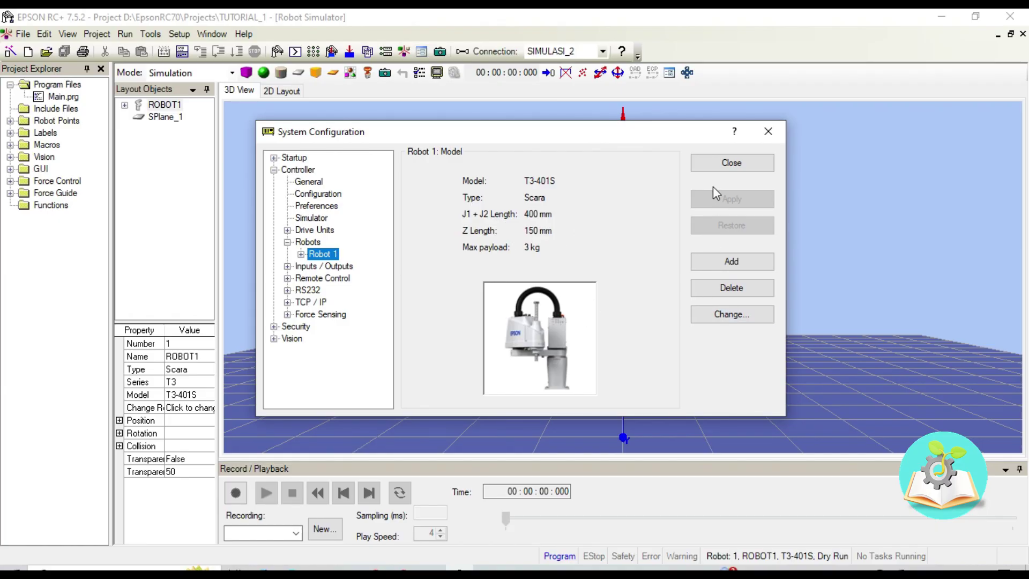
{"action": "left_click", "coordinate": [778, 130]}
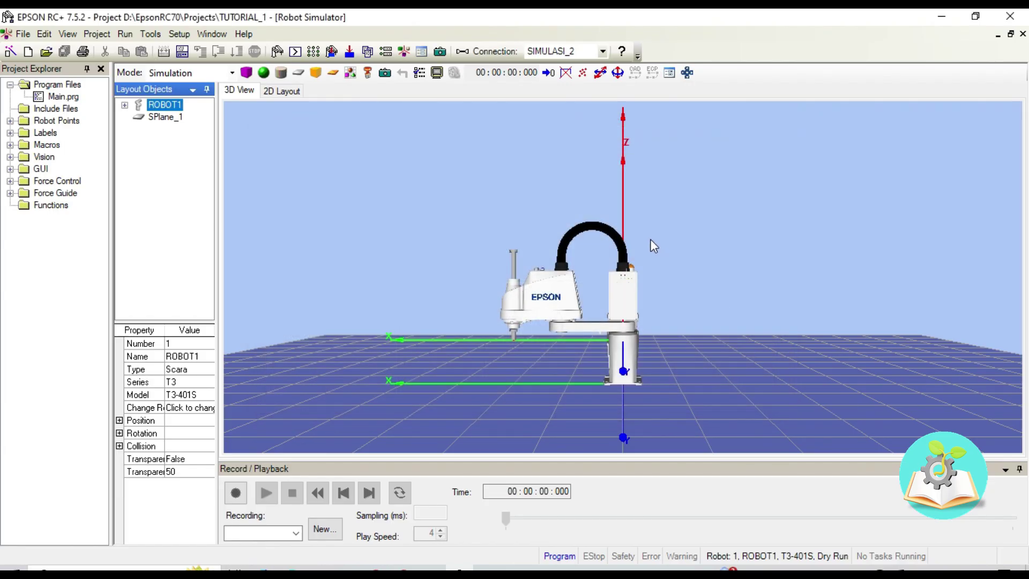
{"action": "mouse_move", "coordinate": [650, 239]}
{"action": "left_mouse_down"}
{"action": "mouse_move", "coordinate": [699, 277]}
{"action": "mouse_move", "coordinate": [668, 249]}
{"action": "left_mouse_up"}
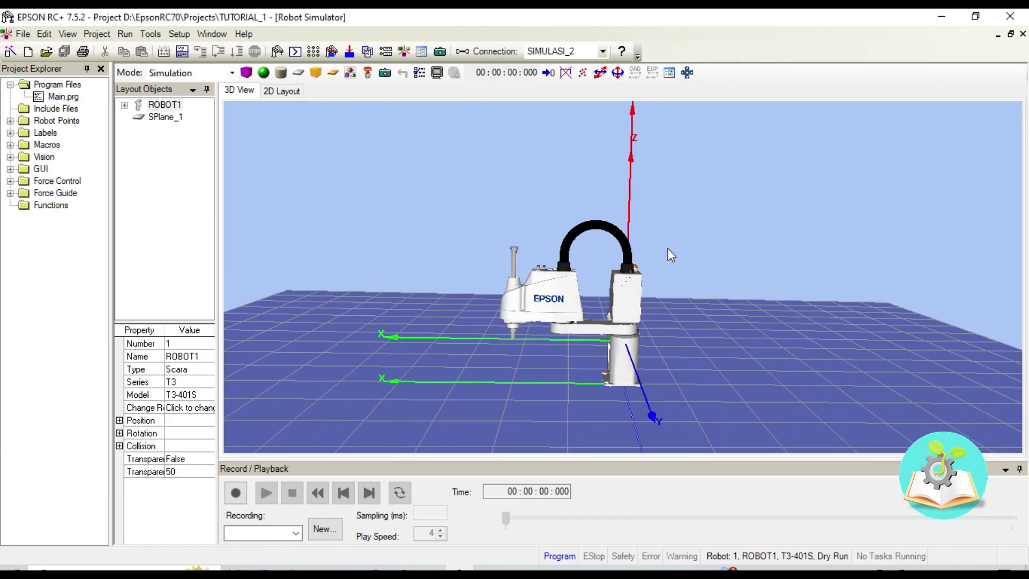
{"action": "left_click_drag", "start_coordinate": [639, 310], "coordinate": [564, 355]}
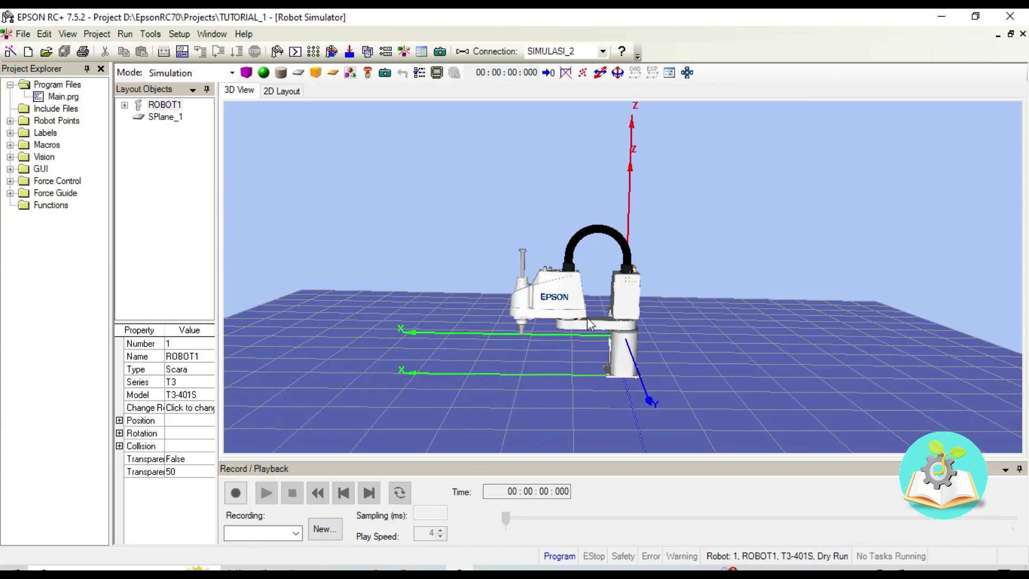
{"action": "scroll", "coordinate": [587, 321], "scroll_direction": "down", "scroll_amount": 1}
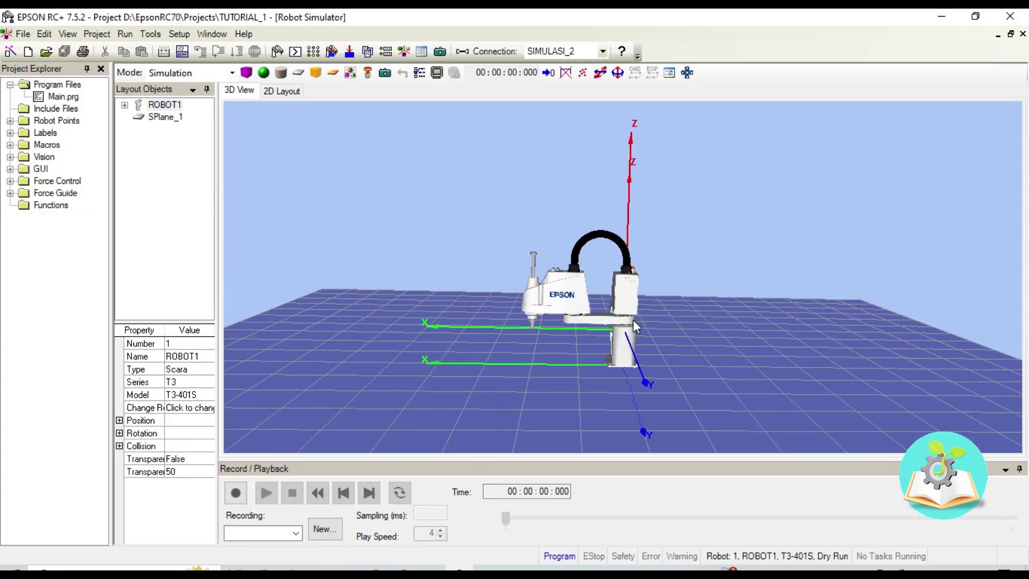